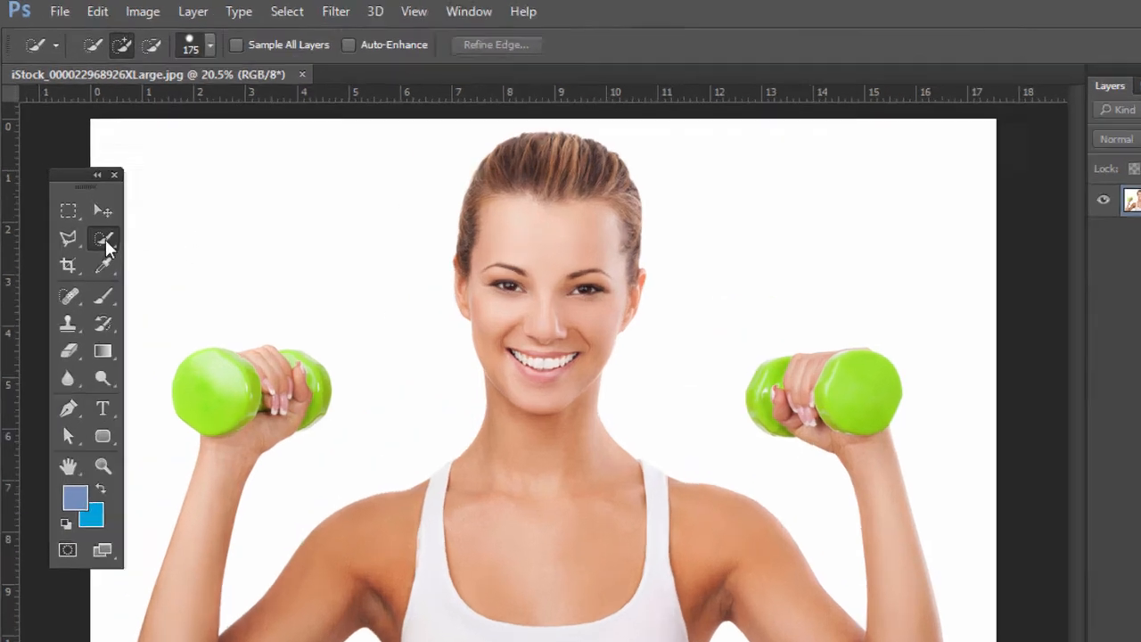
# Step: Select the woman and both dumbbells with the Quick Selection Tool, subtracting stray areas around the hands
pyautogui.click(89, 205)
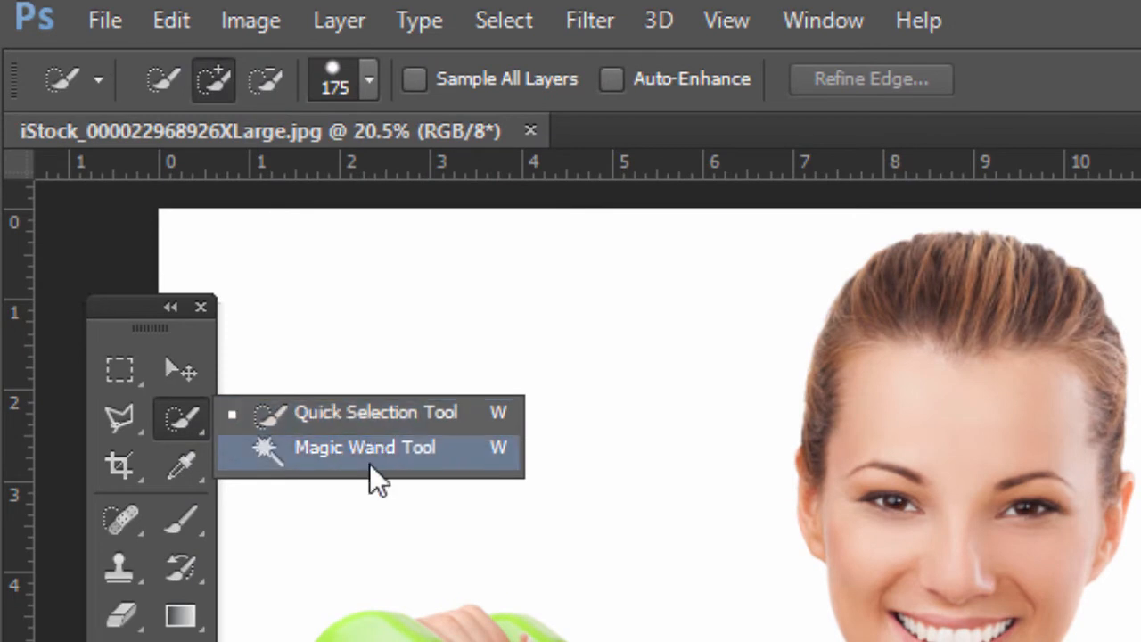
pyautogui.click(341, 413)
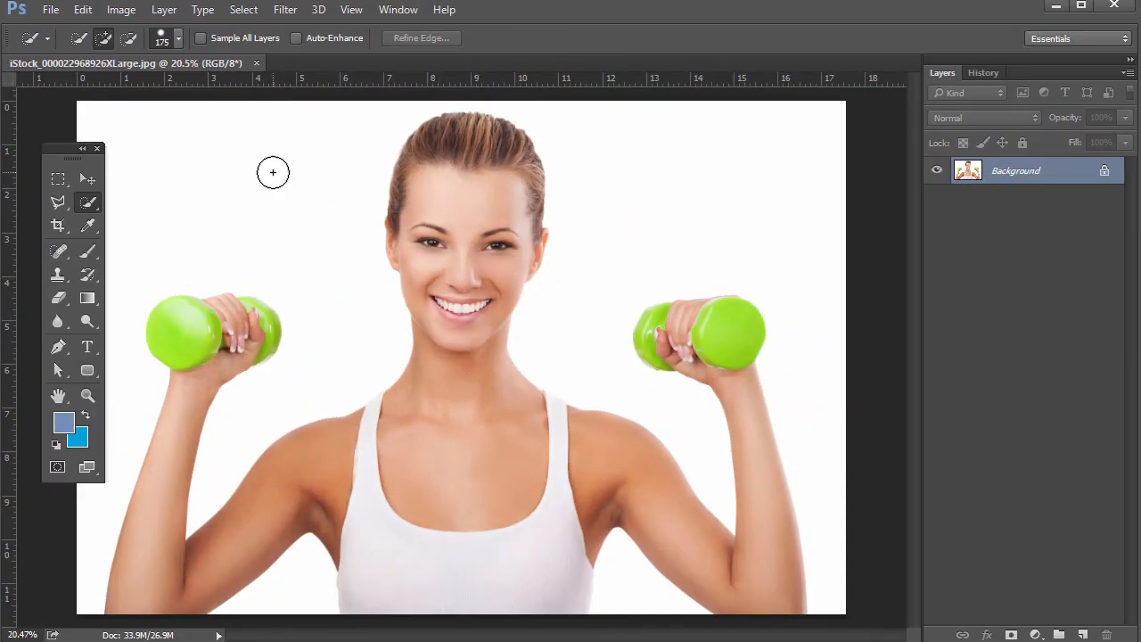
pyautogui.moveTo(320, 161); pyautogui.dragTo(224, 191)
pyautogui.moveTo(610, 170)
pyautogui.mouseDown()
pyautogui.moveTo(609, 202)
pyautogui.moveTo(623, 209)
pyautogui.moveTo(632, 145)
pyautogui.moveTo(700, 211)
pyautogui.moveTo(633, 579)
pyautogui.mouseUp()
pyautogui.moveTo(293, 576); pyautogui.dragTo(288, 598)
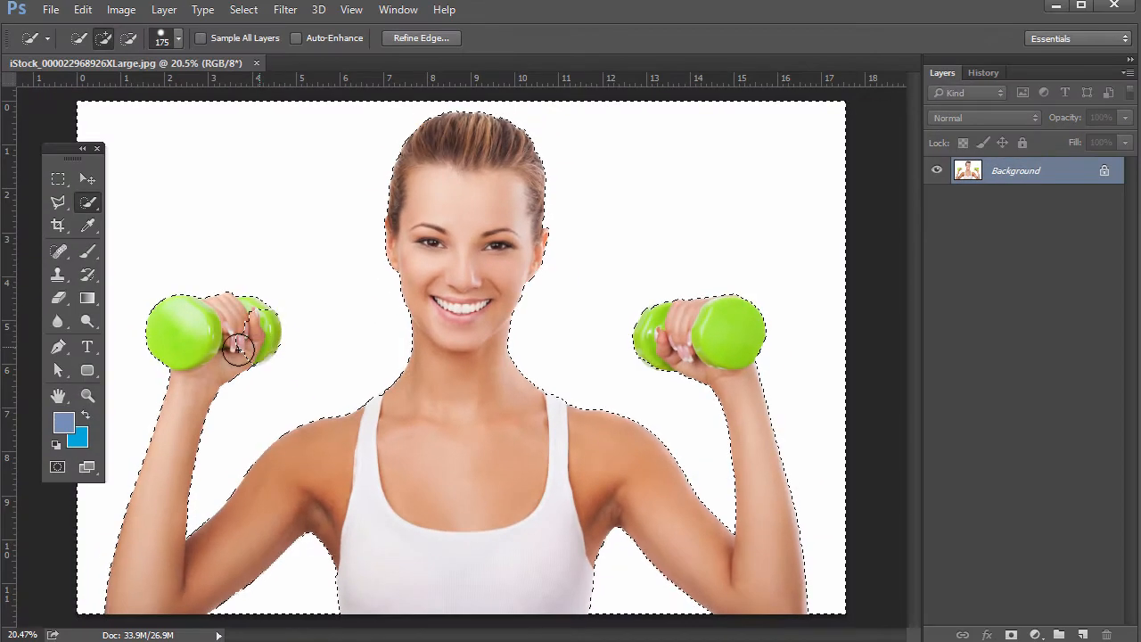
pyautogui.press('alt')
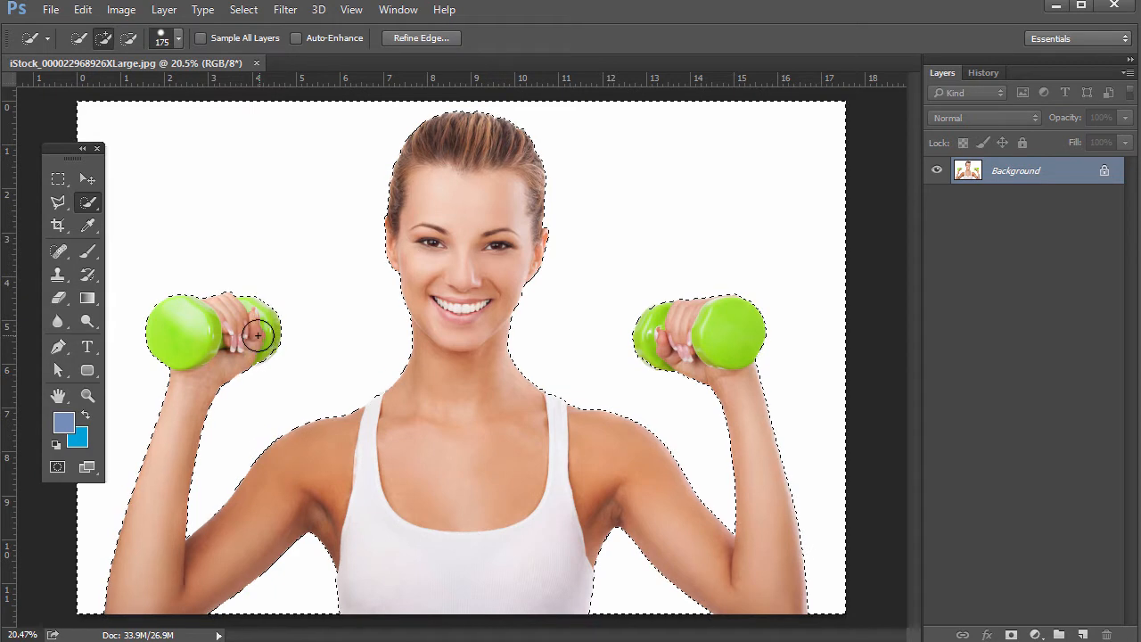
pyautogui.press('alt')
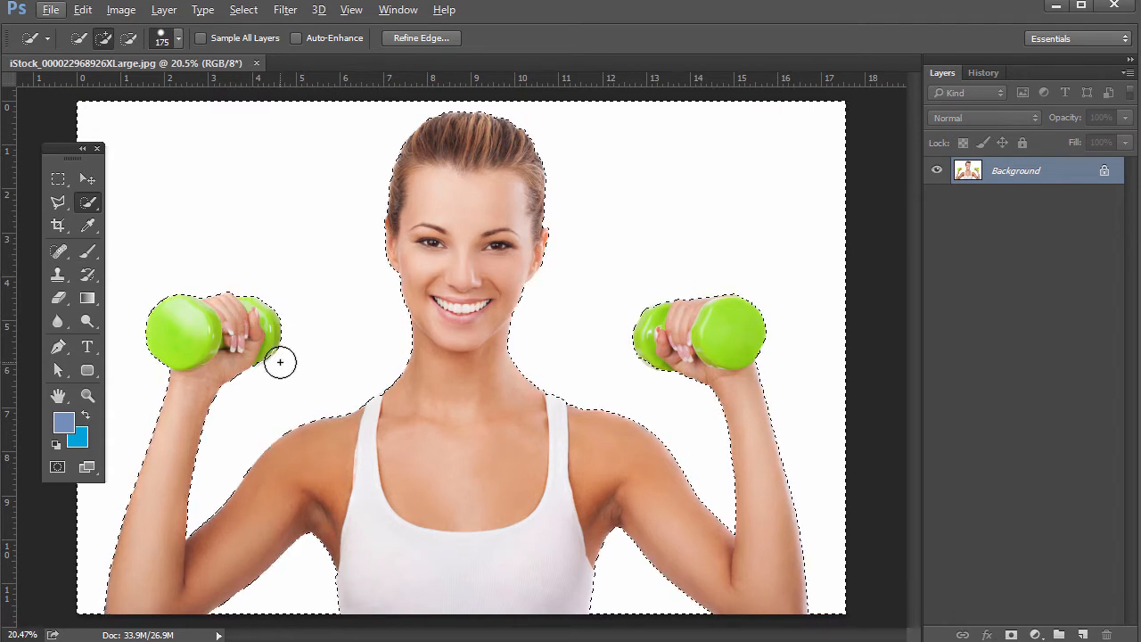
pyautogui.press('alt')
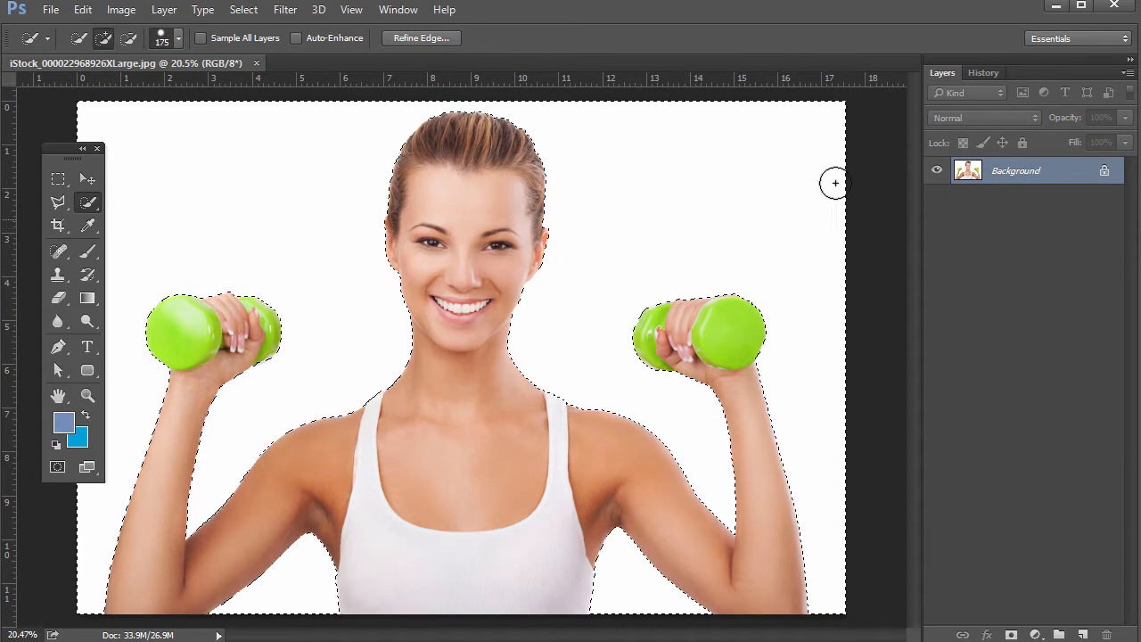
# Step: Convert the locked Background into a regular layer named Layer 0
pyautogui.doubleClick(981, 172)
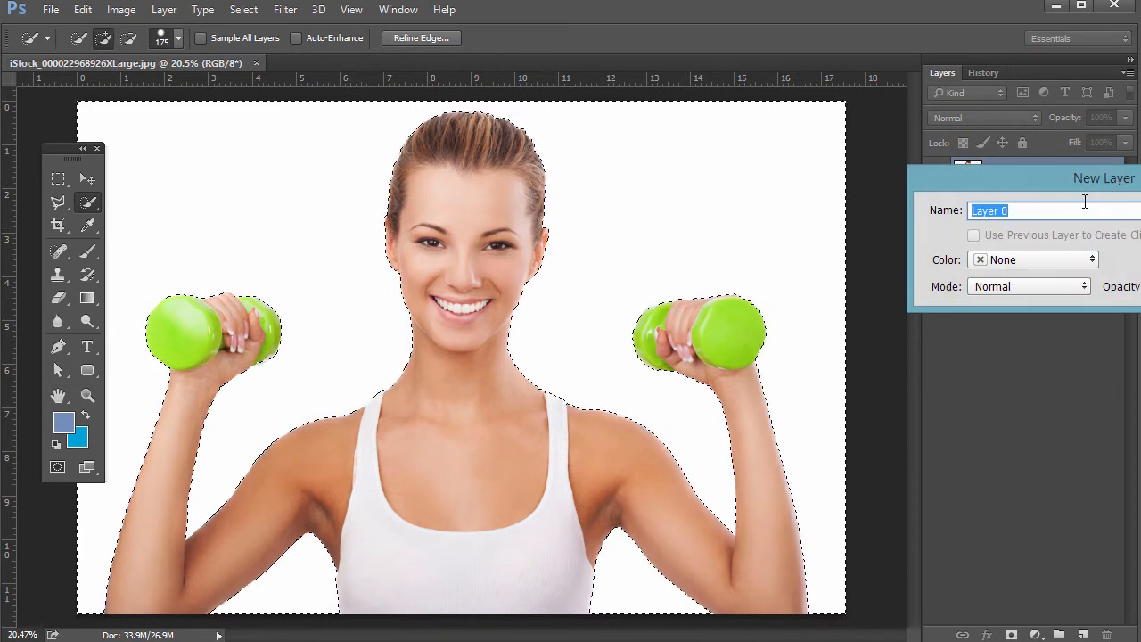
pyautogui.press('Return')
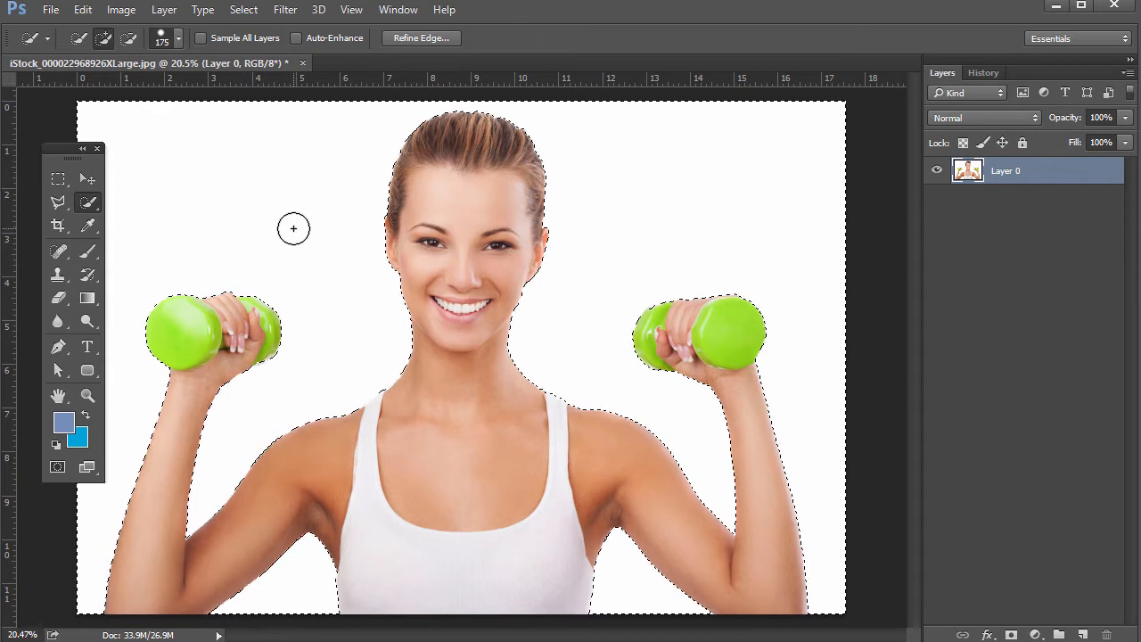
# Step: Try deleting the white background from Layer 0, then step back in History to before the deletion
pyautogui.press('Delete')
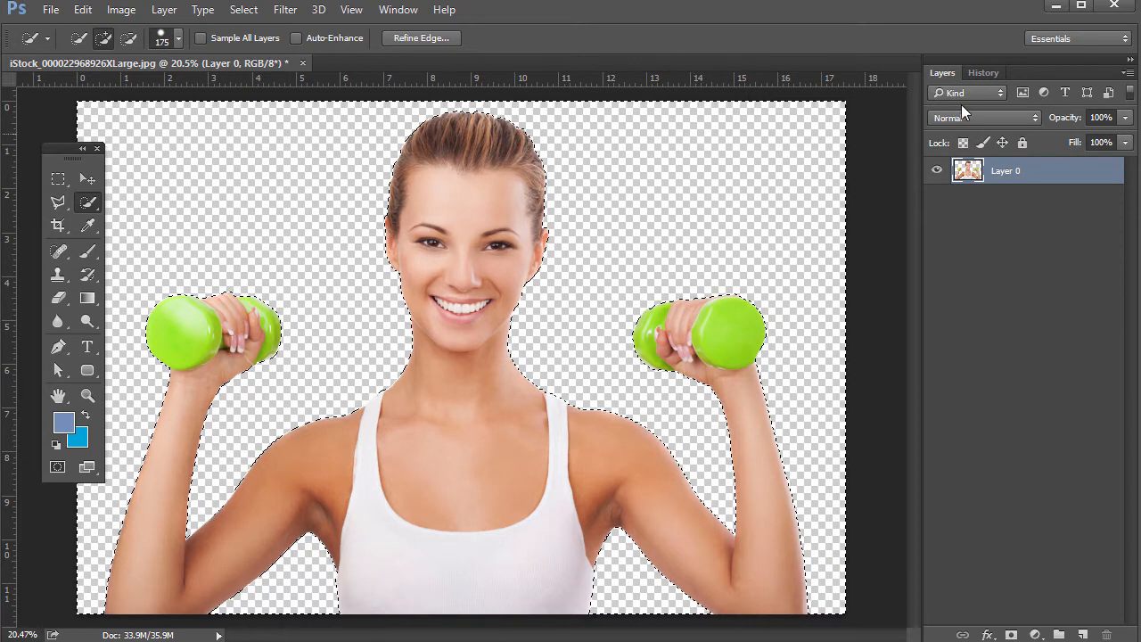
pyautogui.click(985, 72)
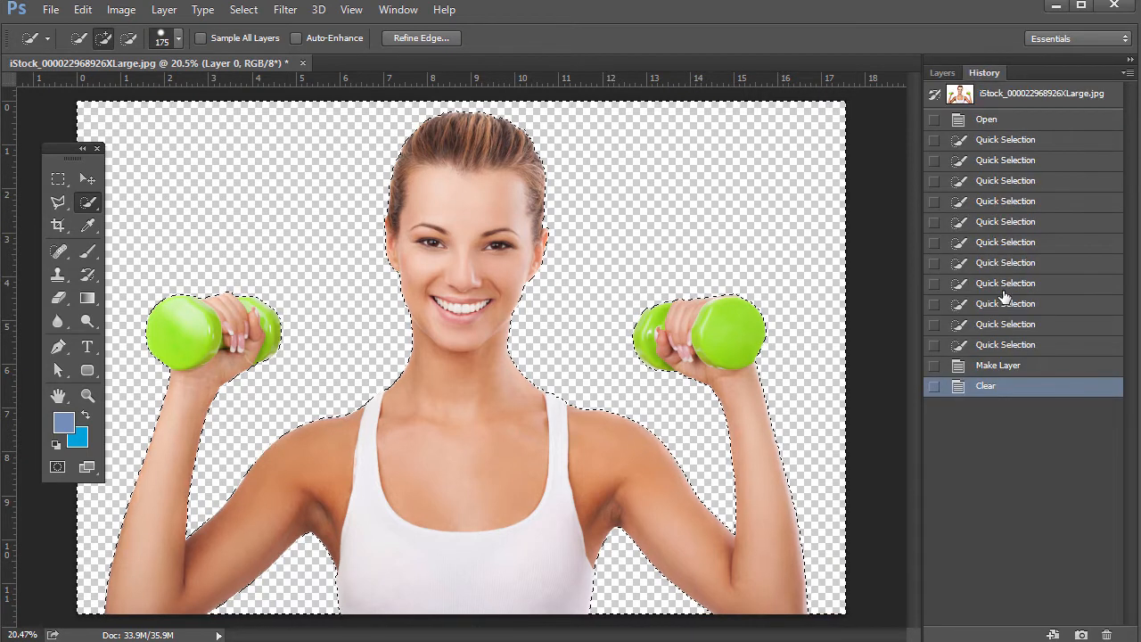
pyautogui.click(991, 367)
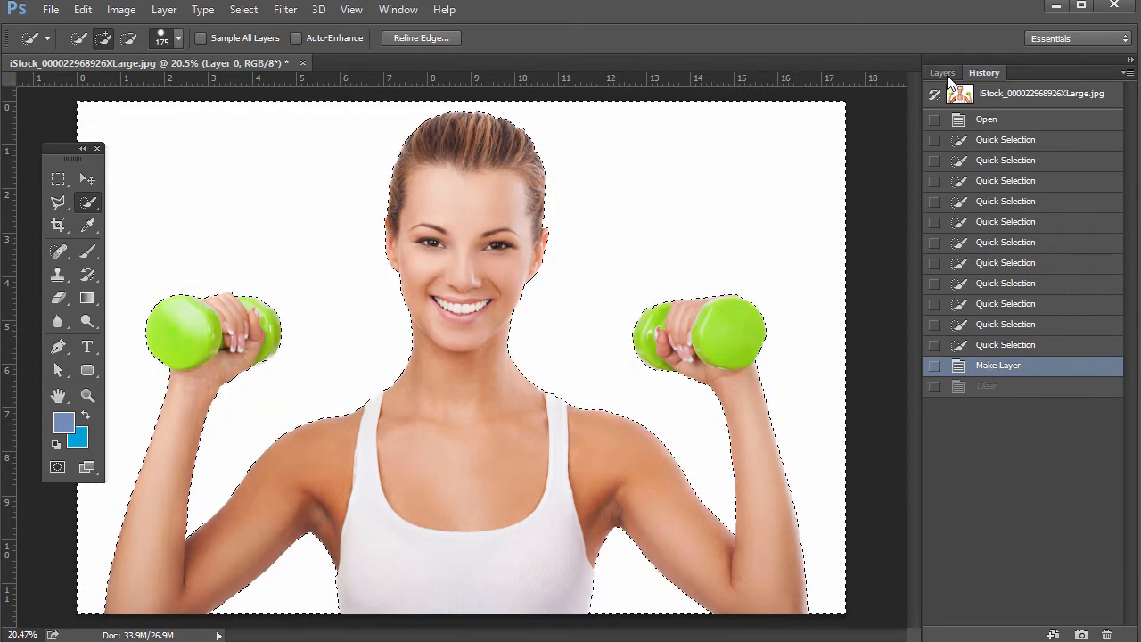
pyautogui.click(943, 73)
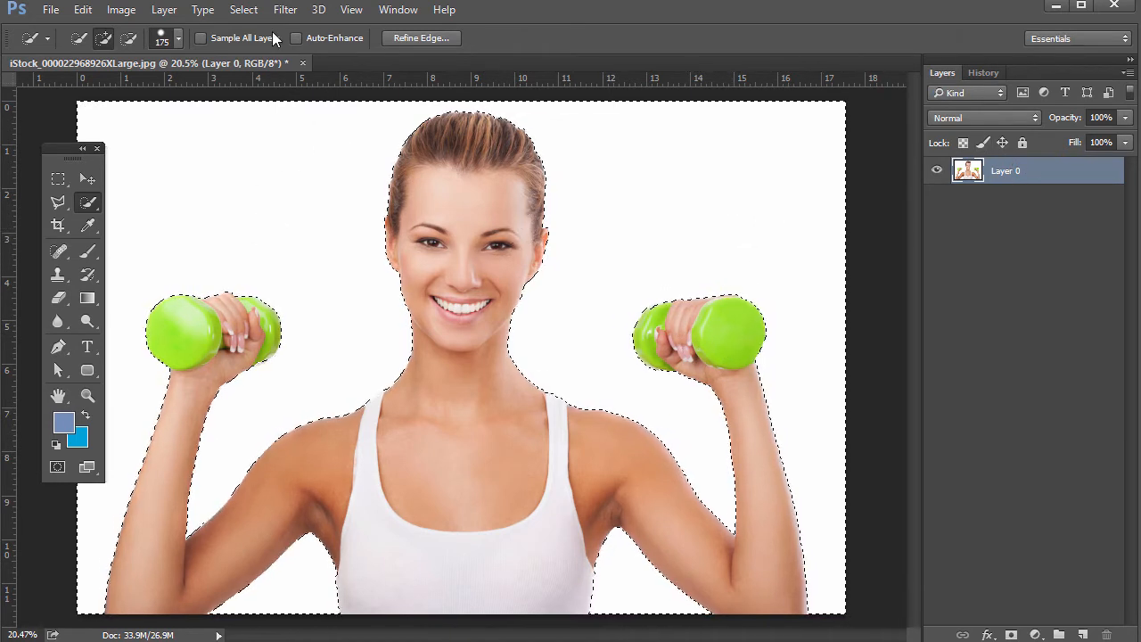
# Step: Invert the selection, copy it onto a new layer and hide Layer 0
pyautogui.click(244, 10)
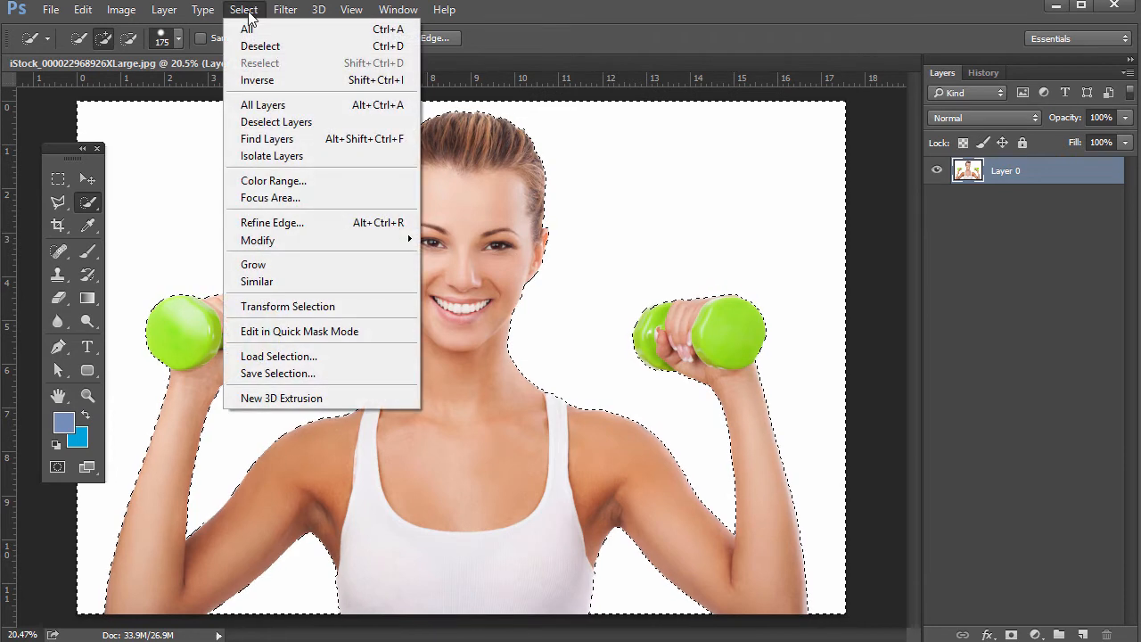
pyautogui.click(287, 80)
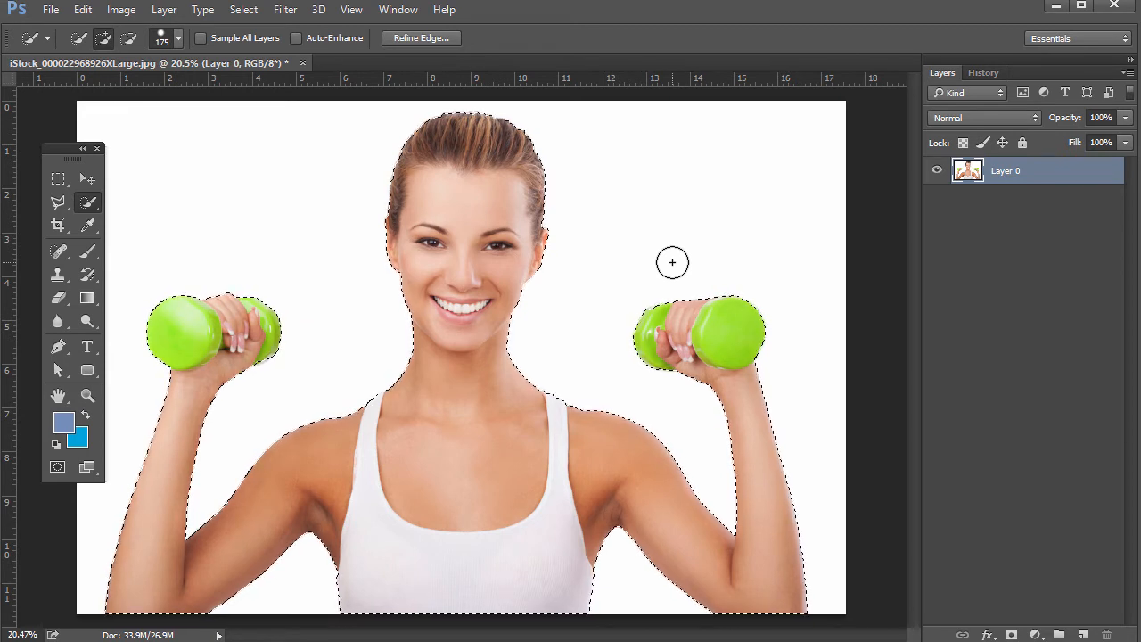
pyautogui.hotkey('ctrl', 'j')
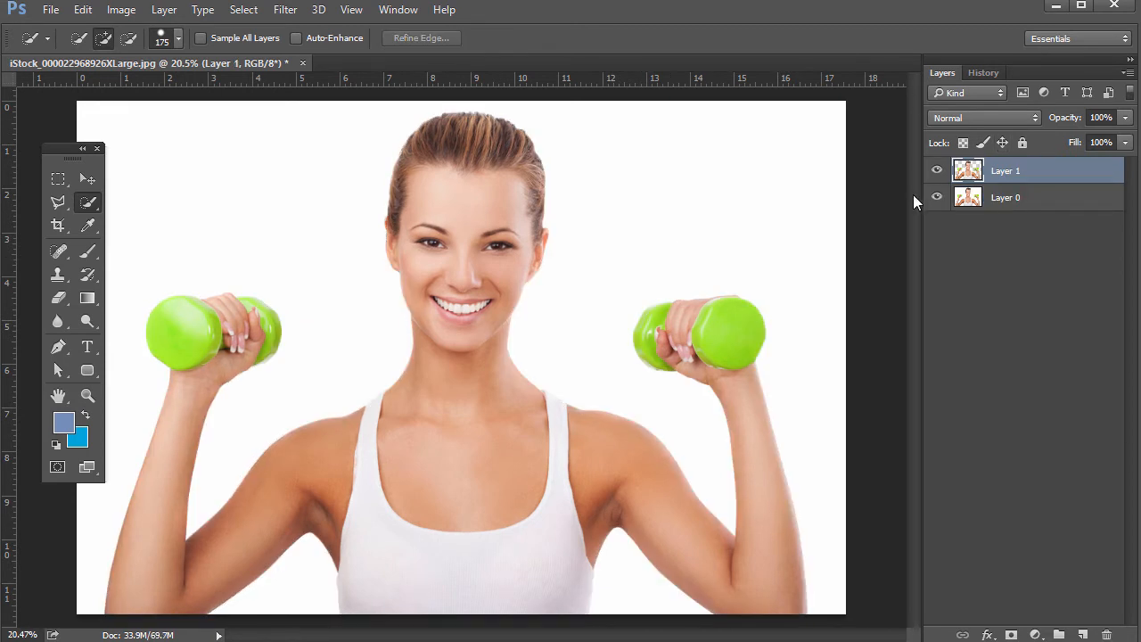
pyautogui.click(936, 197)
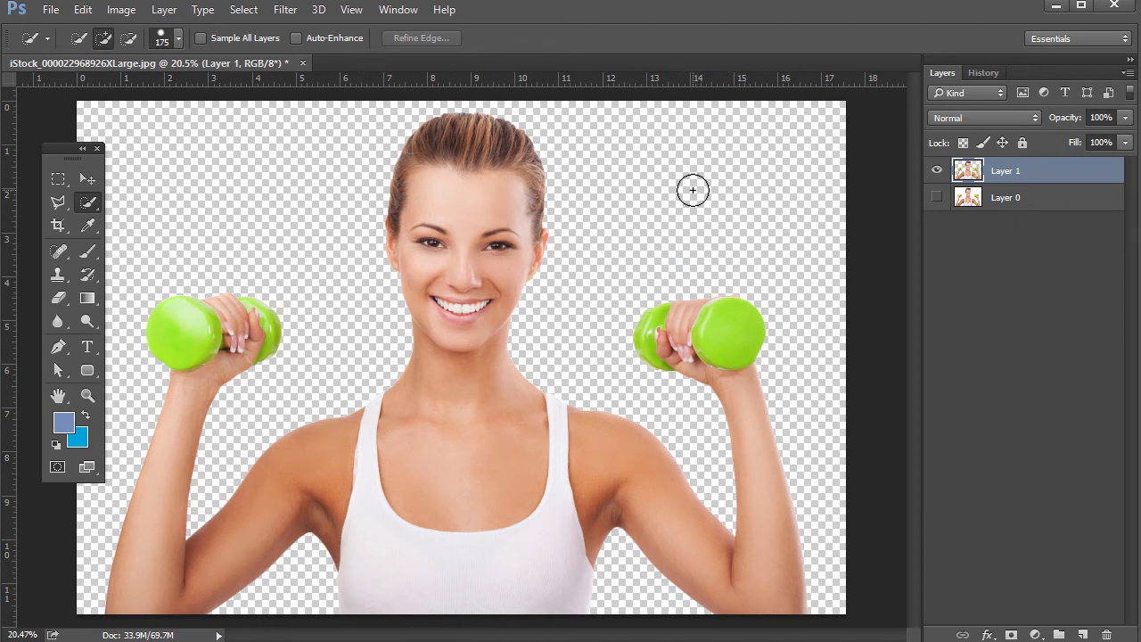
# Step: Undo the layer copy to return to the woman's selection on Layer 0
pyautogui.click(50, 10)
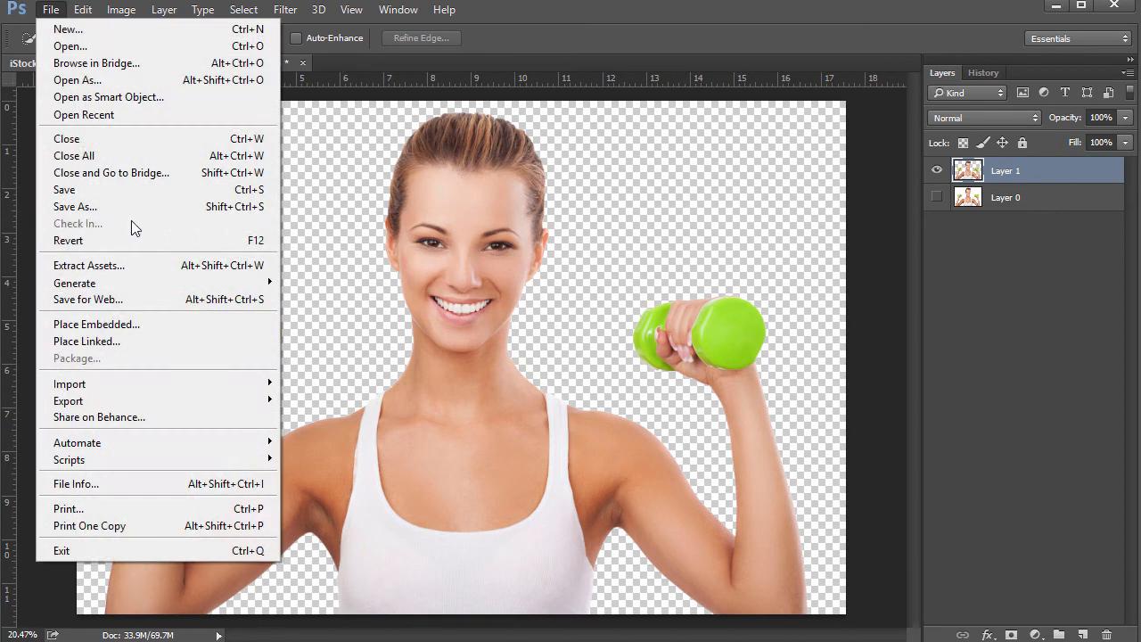
pyautogui.click(527, 30)
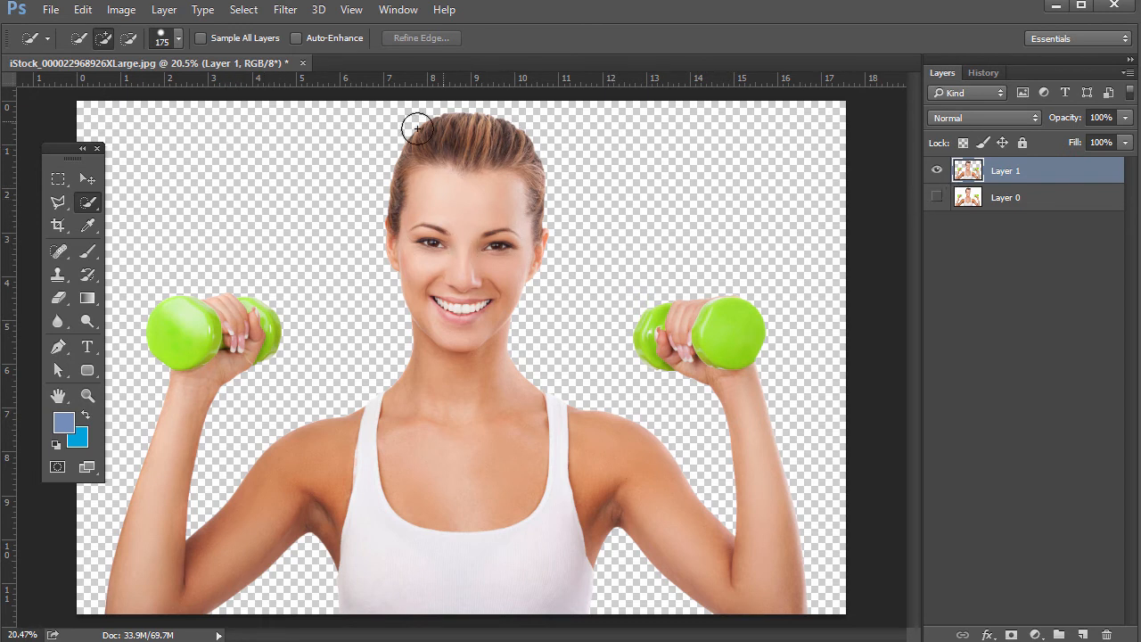
pyautogui.click(82, 10)
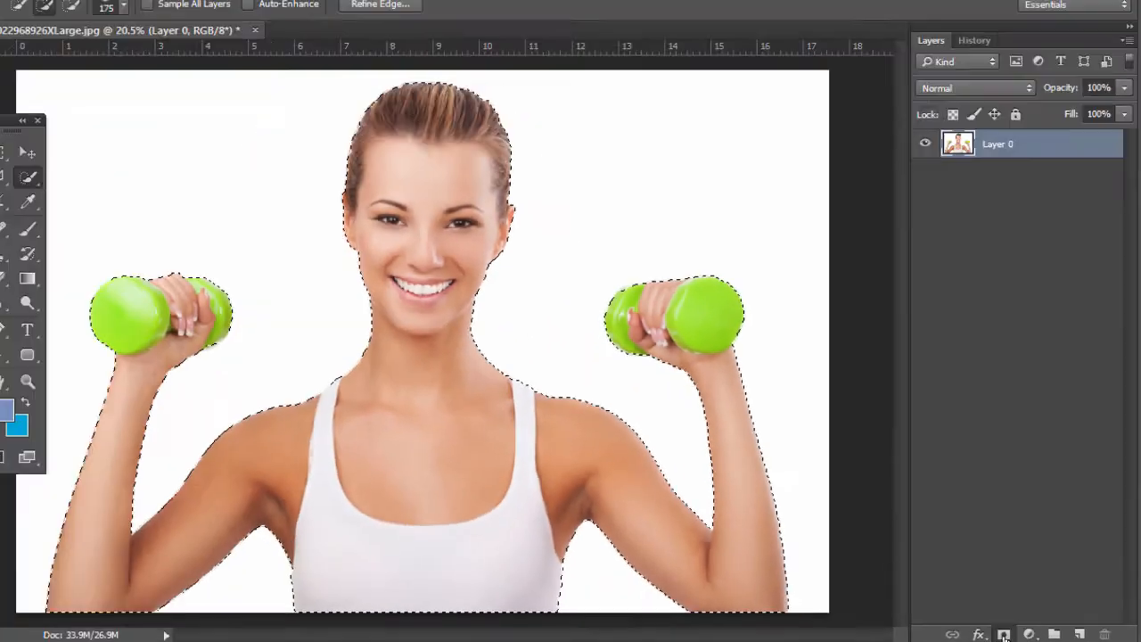
# Step: Add a layer mask to Layer 0 from the selection and briefly view the mask on its own
pyautogui.click(901, 629)
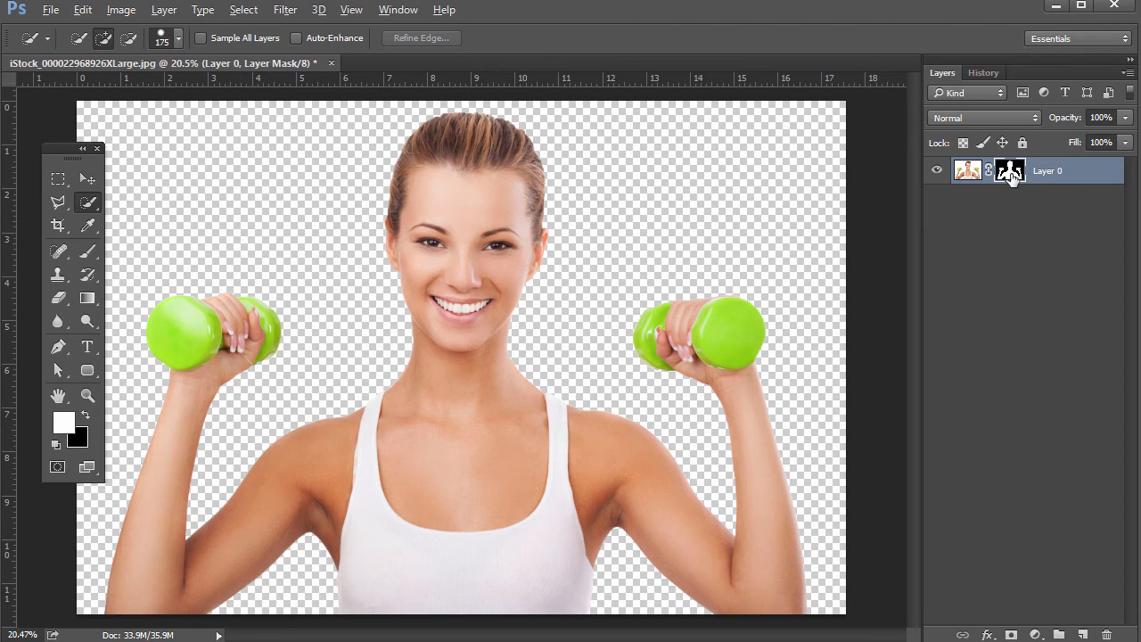
pyautogui.keyDown('alt'); pyautogui.click(1010, 173); pyautogui.keyUp('alt')
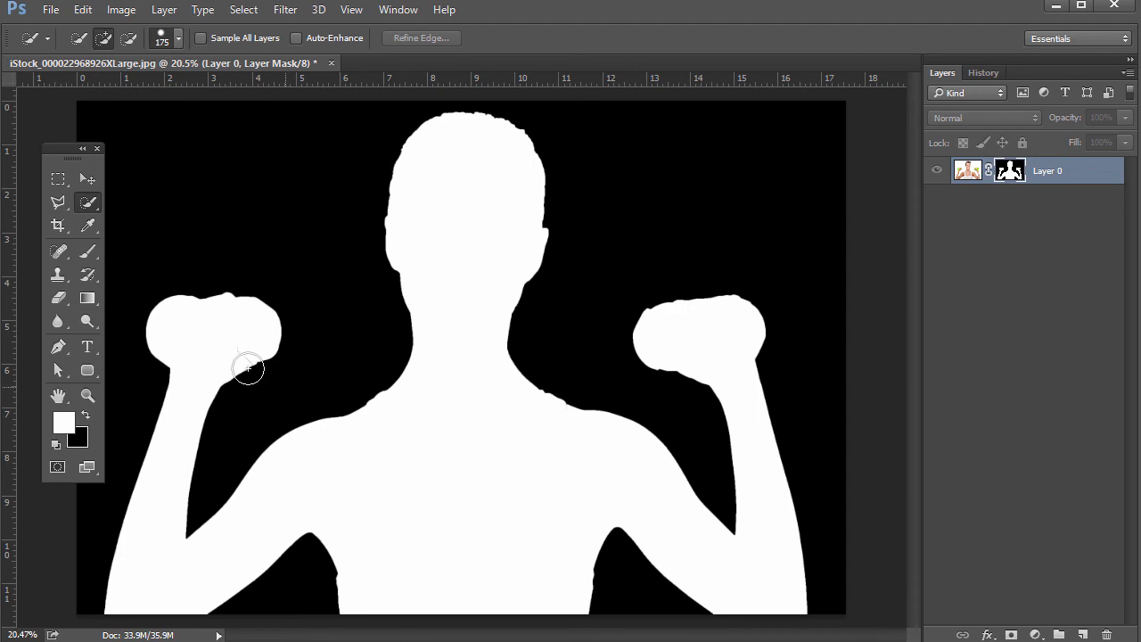
pyautogui.keyDown('alt'); pyautogui.click(1007, 176); pyautogui.keyUp('alt')
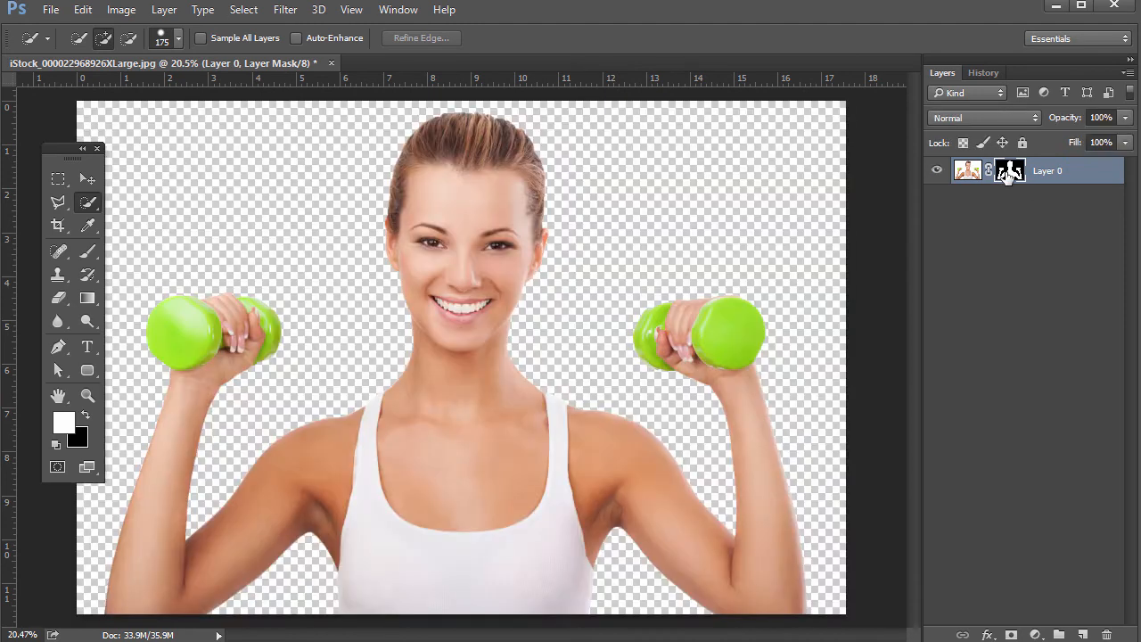
# Step: Pick the Brush tool and set the brush size to 300 px for painting on the mask
pyautogui.click(87, 251)
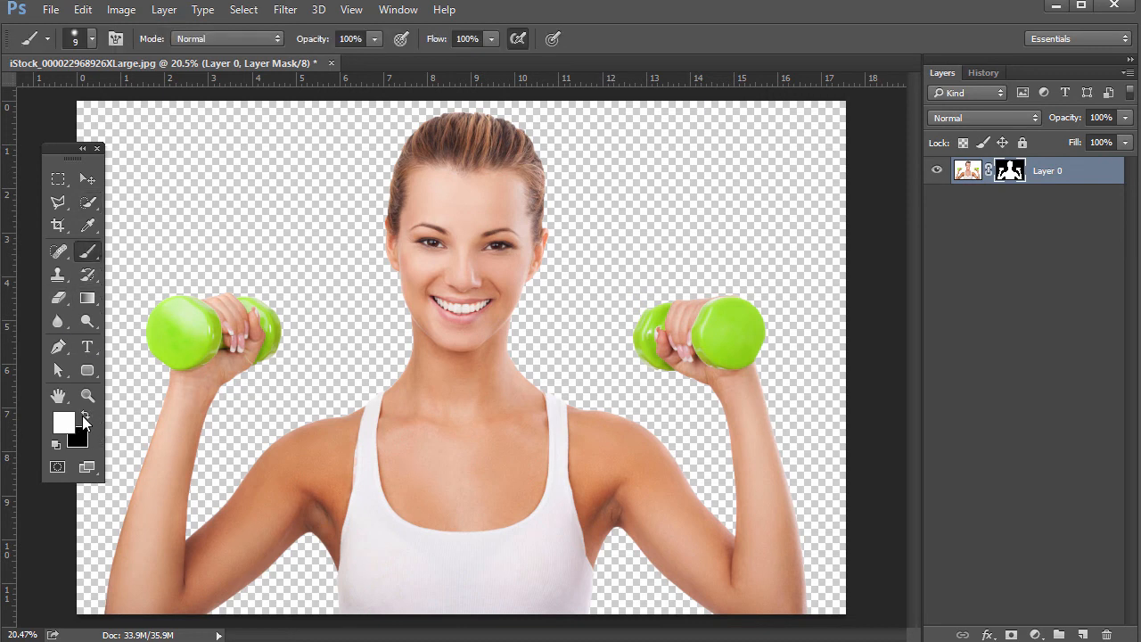
pyautogui.click(84, 415)
pyautogui.press('x')
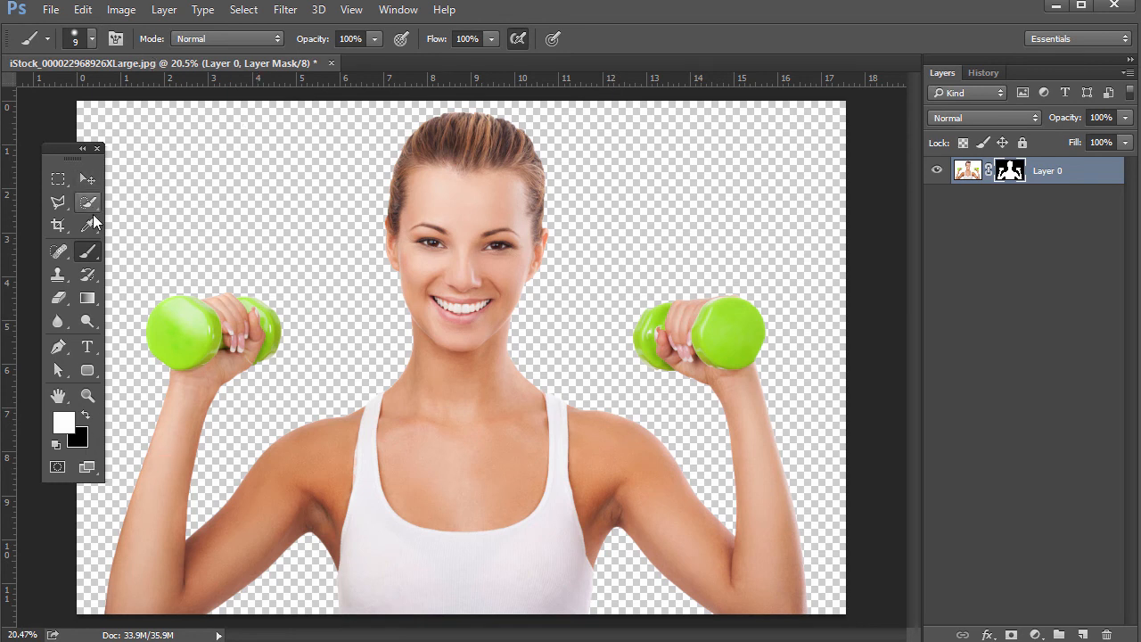
pyautogui.click(92, 39)
pyautogui.moveTo(102, 95); pyautogui.dragTo(123, 96)
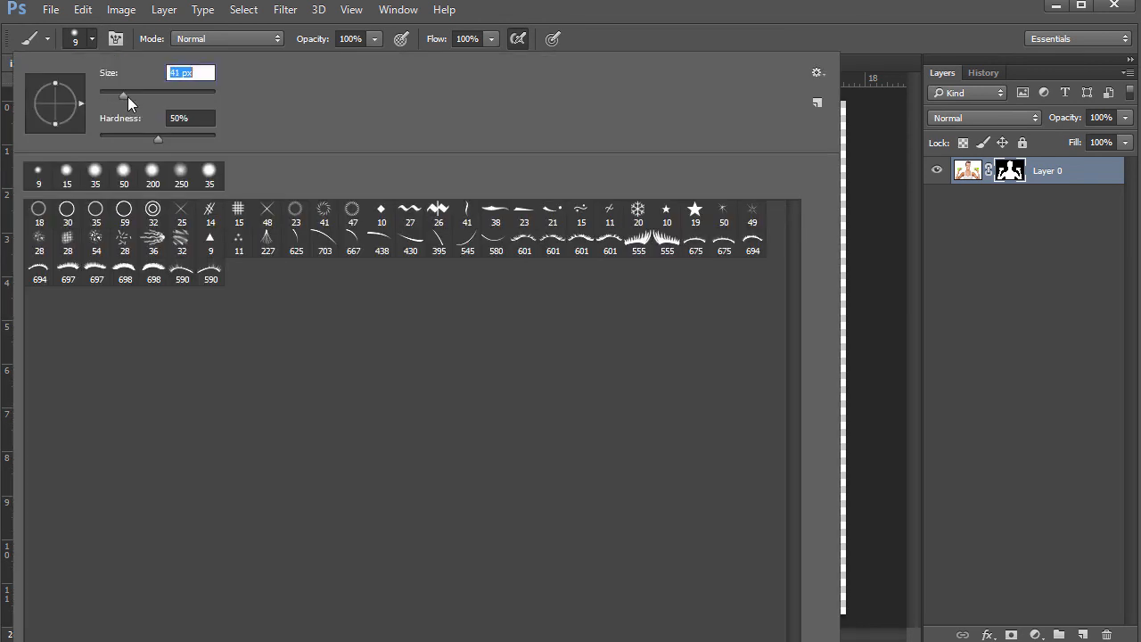
pyautogui.click(91, 40)
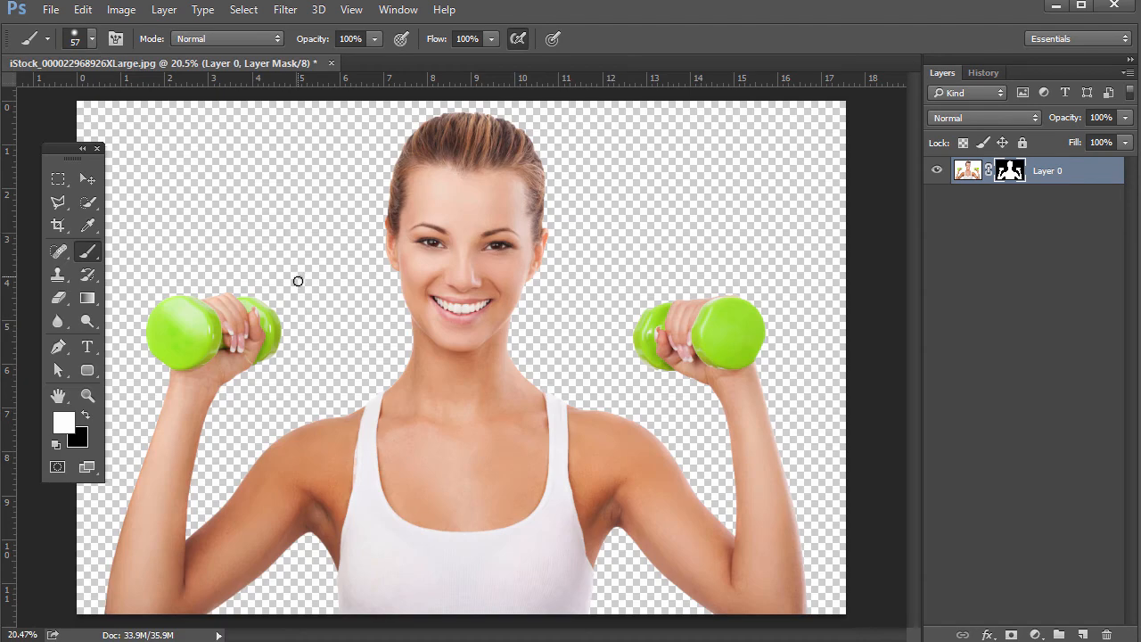
pyautogui.press(']')
pyautogui.press(']')
pyautogui.press(']')
pyautogui.press(']')
pyautogui.press(']')
pyautogui.press(']')
pyautogui.press(']')
pyautogui.press(']')
pyautogui.press(']')
pyautogui.press(']')
pyautogui.press(']')
pyautogui.press(']')
pyautogui.press('[')
pyautogui.press('[')
pyautogui.press('[')
pyautogui.press('[')
# Step: Paint white on the mask beside the left dumbbell to reveal part of the background
pyautogui.press('x')
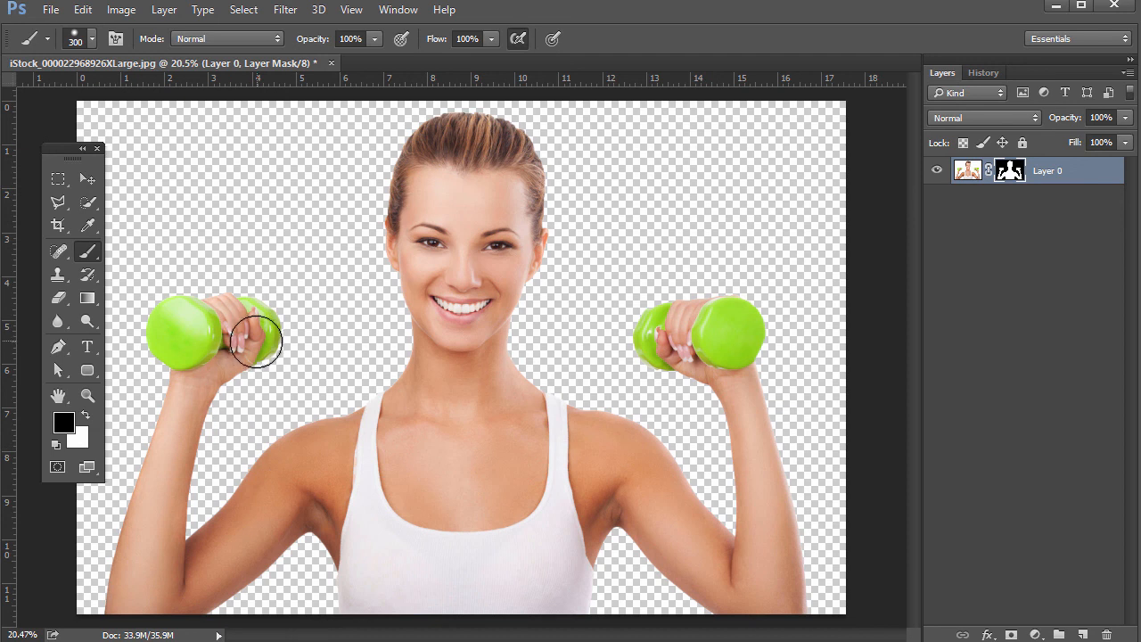
pyautogui.press('x')
pyautogui.moveTo(257, 339)
pyautogui.mouseDown()
pyautogui.moveTo(219, 335)
pyautogui.moveTo(277, 336)
pyautogui.moveTo(256, 308)
pyautogui.moveTo(244, 339)
pyautogui.moveTo(239, 323)
pyautogui.moveTo(280, 331)
pyautogui.moveTo(293, 357)
pyautogui.moveTo(285, 307)
pyautogui.moveTo(247, 281)
pyautogui.moveTo(281, 337)
pyautogui.moveTo(274, 297)
pyautogui.moveTo(281, 276)
pyautogui.moveTo(296, 278)
pyautogui.moveTo(279, 236)
pyautogui.moveTo(262, 243)
pyautogui.moveTo(273, 273)
pyautogui.mouseUp()
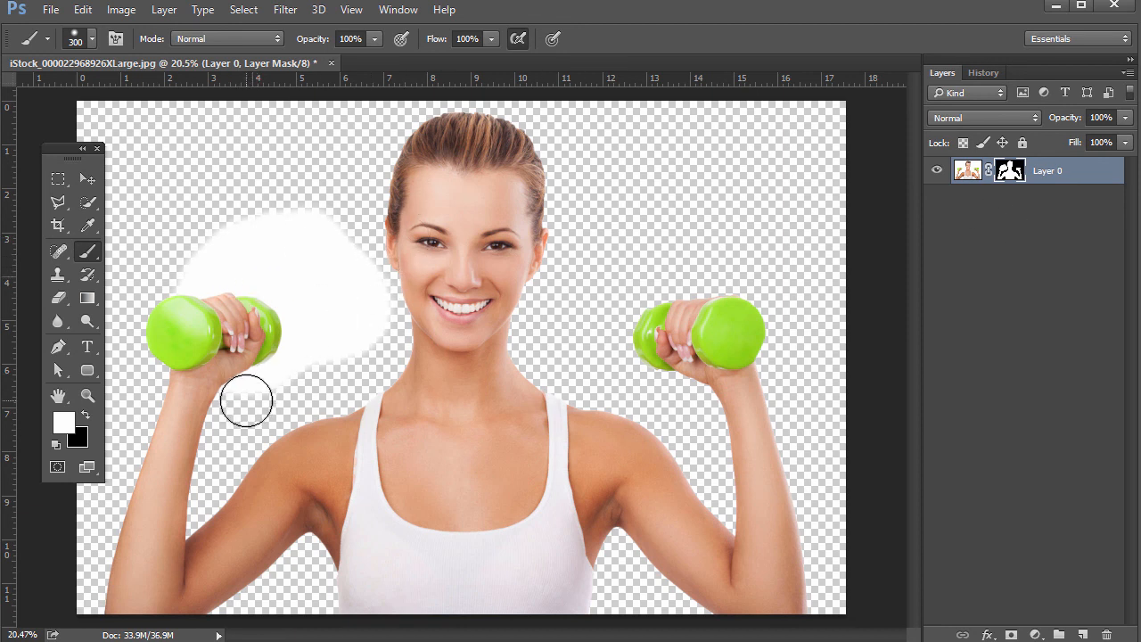
# Step: Switch to black and paint over the revealed area on the mask to hide the background again
pyautogui.press('x')
pyautogui.click(64, 424)
pyautogui.click(399, 170)
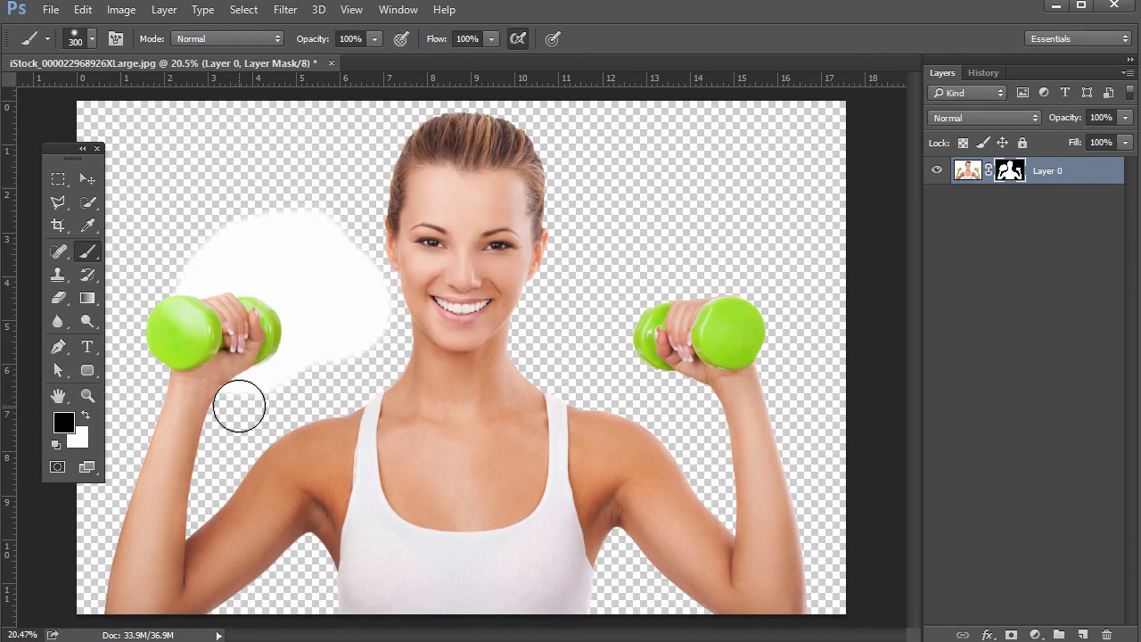
pyautogui.moveTo(306, 374)
pyautogui.mouseDown()
pyautogui.moveTo(320, 329)
pyautogui.moveTo(337, 340)
pyautogui.moveTo(362, 312)
pyautogui.moveTo(324, 232)
pyautogui.moveTo(273, 216)
pyautogui.moveTo(190, 227)
pyautogui.moveTo(182, 241)
pyautogui.moveTo(196, 270)
pyautogui.moveTo(264, 255)
pyautogui.moveTo(317, 274)
pyautogui.moveTo(337, 306)
pyautogui.moveTo(241, 258)
pyautogui.moveTo(234, 267)
pyautogui.moveTo(271, 276)
pyautogui.moveTo(309, 306)
pyautogui.moveTo(308, 356)
pyautogui.moveTo(283, 393)
pyautogui.moveTo(308, 376)
pyautogui.moveTo(305, 306)
pyautogui.moveTo(297, 360)
pyautogui.mouseUp()
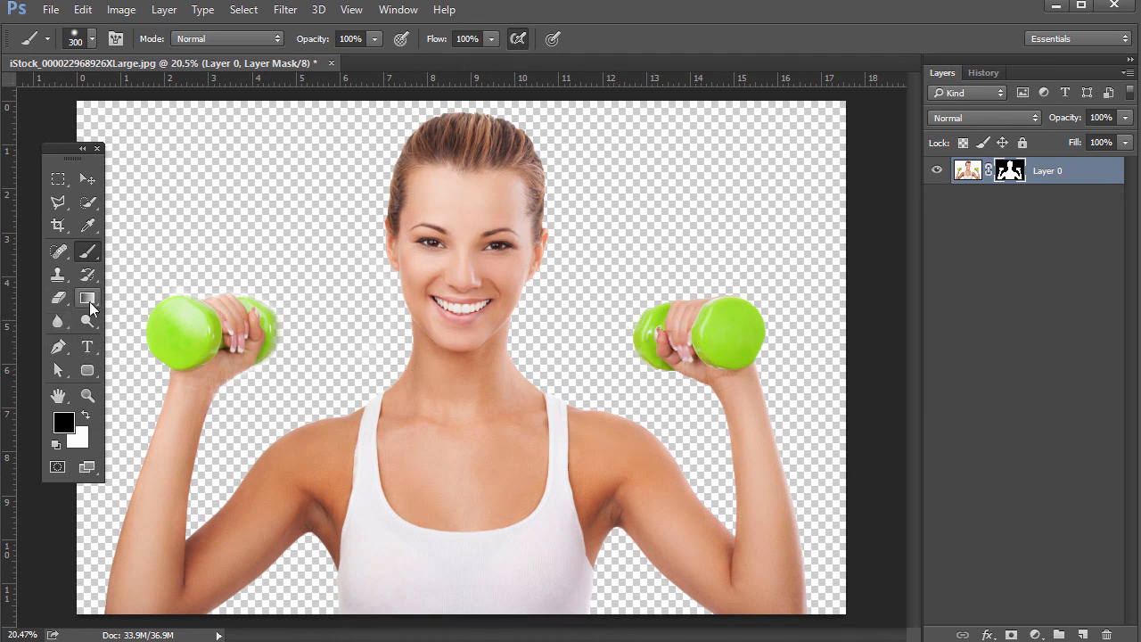
# Step: Zoom in on the face to inspect the mask edges, then zoom back out to 33.3%
pyautogui.click(88, 395)
pyautogui.moveTo(332, 160); pyautogui.dragTo(520, 331)
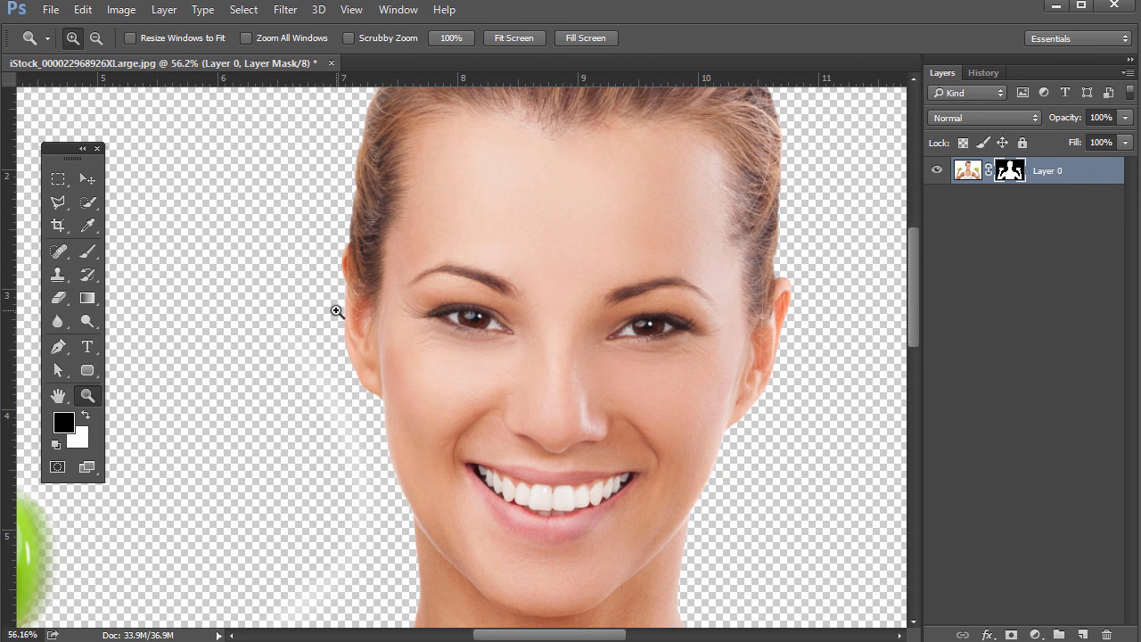
pyautogui.hotkey('ctrl', '-')
pyautogui.hotkey('ctrl', '-')
pyautogui.hotkey('ctrl', '-')
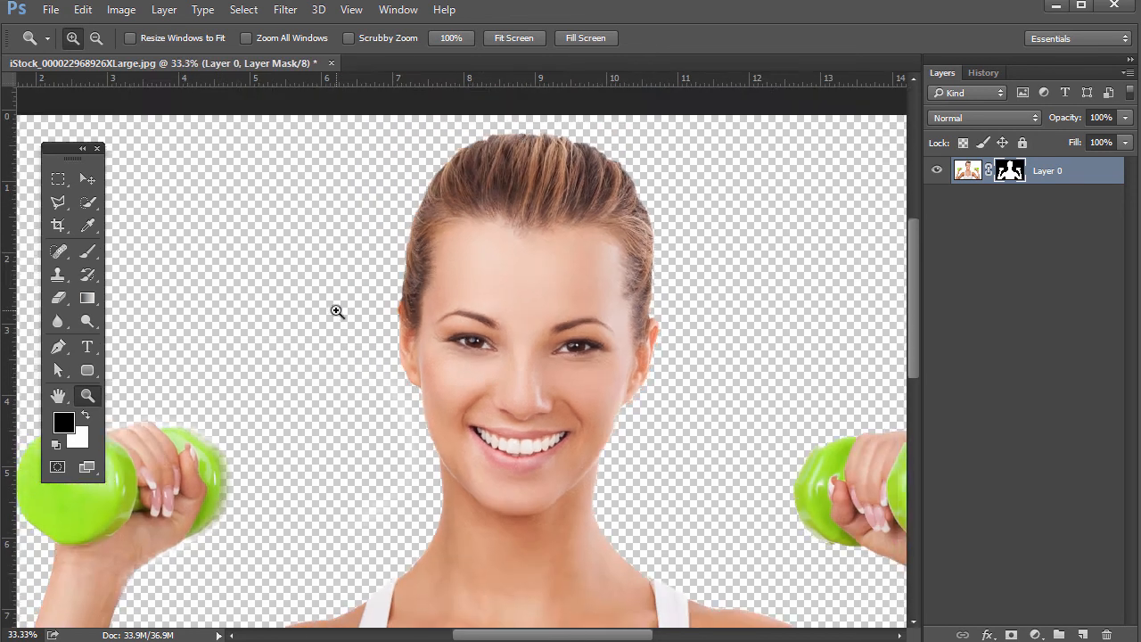